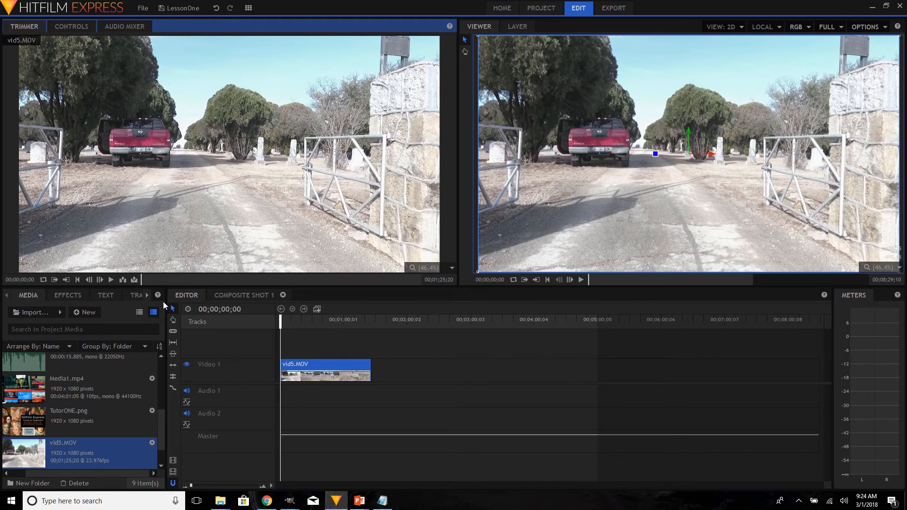
Apply the Hue, Saturation & Lightness and Brightness & Contrast colour correction effects to the vid5.MOV clip on Video 1
left_click(63, 296)
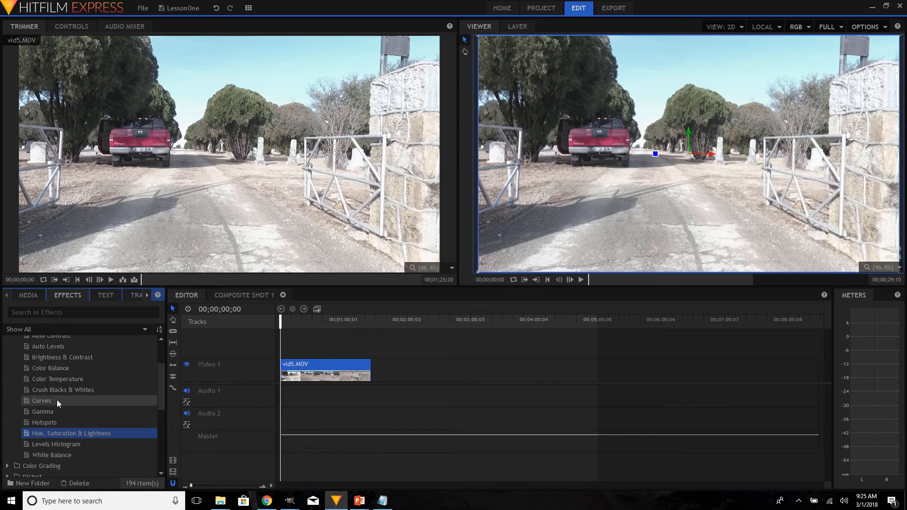
scroll(55, 387, "up", 3)
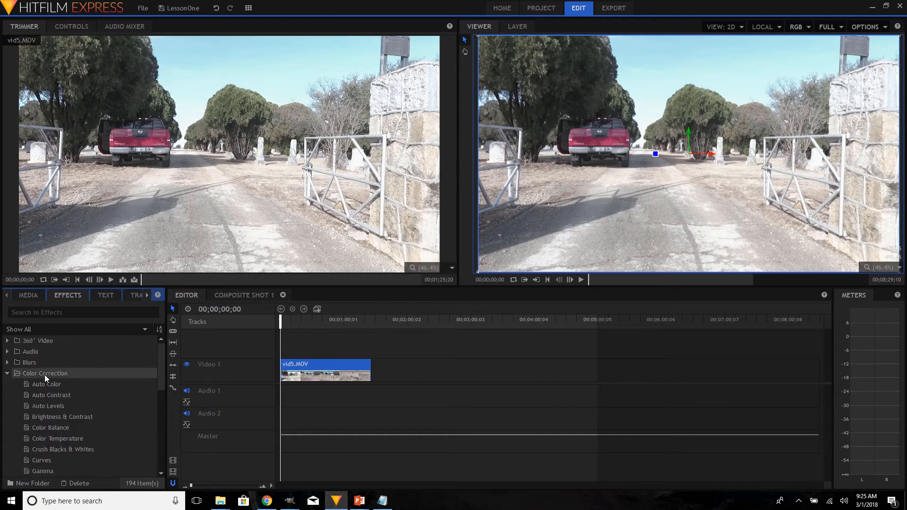
scroll(48, 383, "down", 1)
scroll(48, 383, "down", 1)
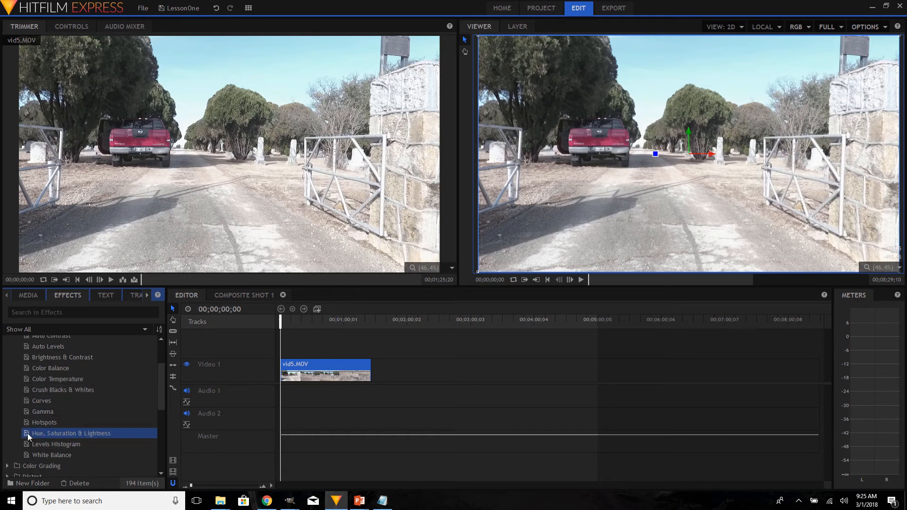
left_click_drag(29, 434, 298, 371)
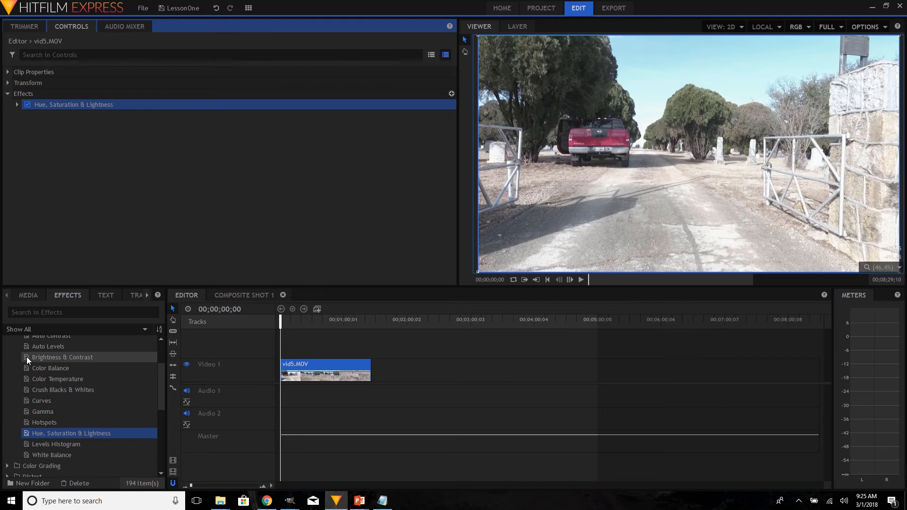
left_click_drag(26, 356, 299, 375)
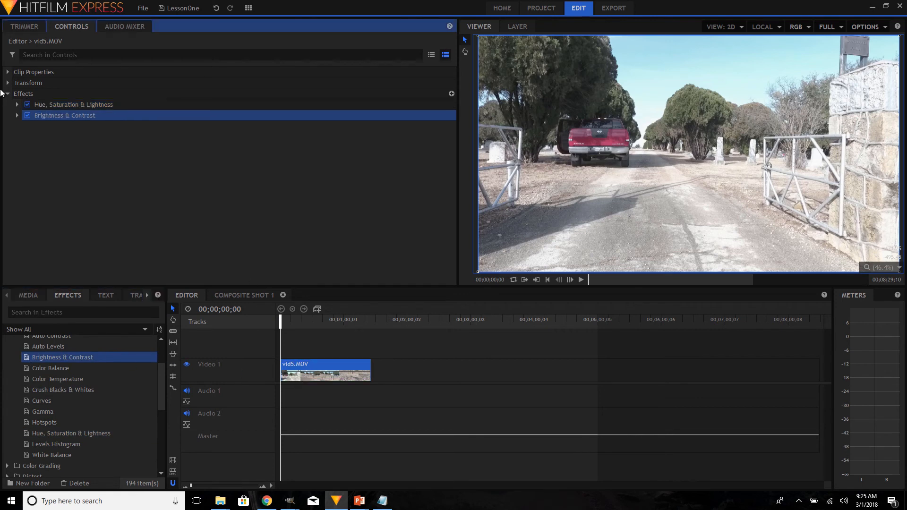
Set the clip's Brightness & Contrast effect to a contrast of 24 and a brightness of -10
left_click(17, 116)
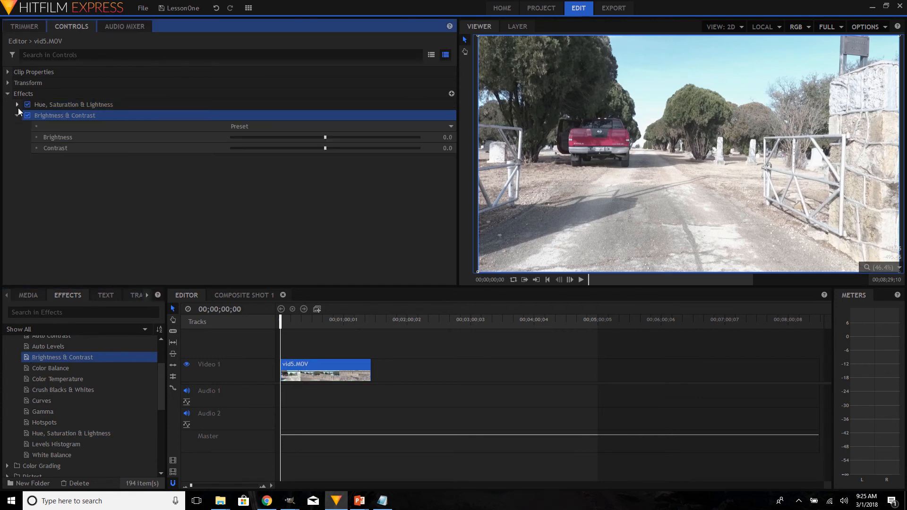
left_click(18, 104)
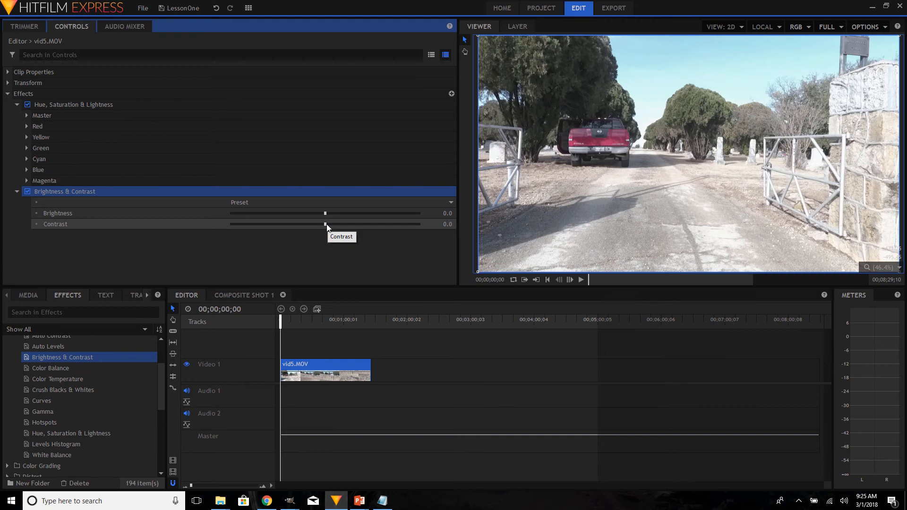
left_click_drag(326, 225, 328, 225)
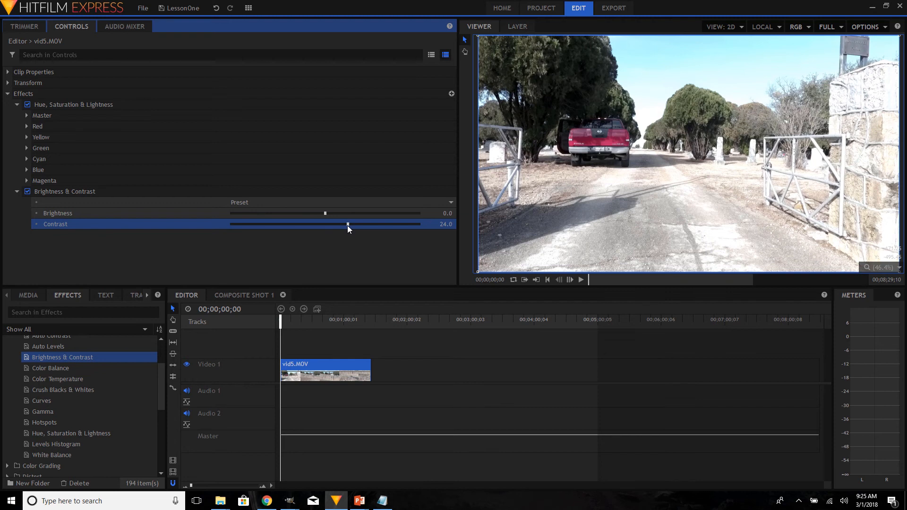
left_click(324, 213)
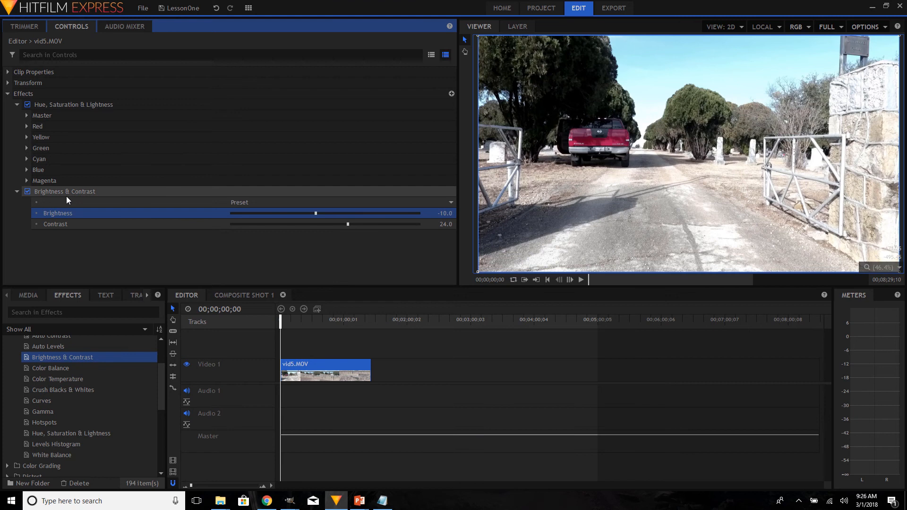
In the Hue, Saturation & Lightness effect, set the saturation to 24 for Blue, 18 for Green and 18 for Red
left_click(26, 170)
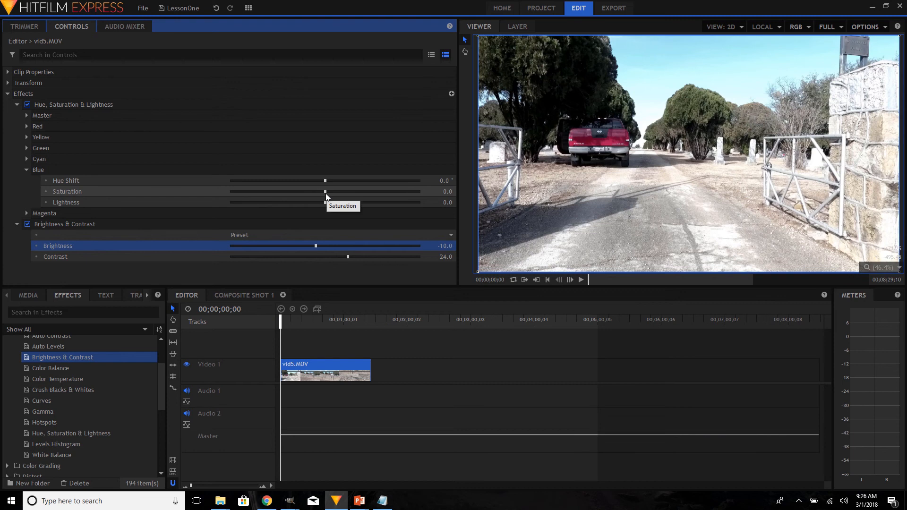
left_click_drag(325, 194, 331, 195)
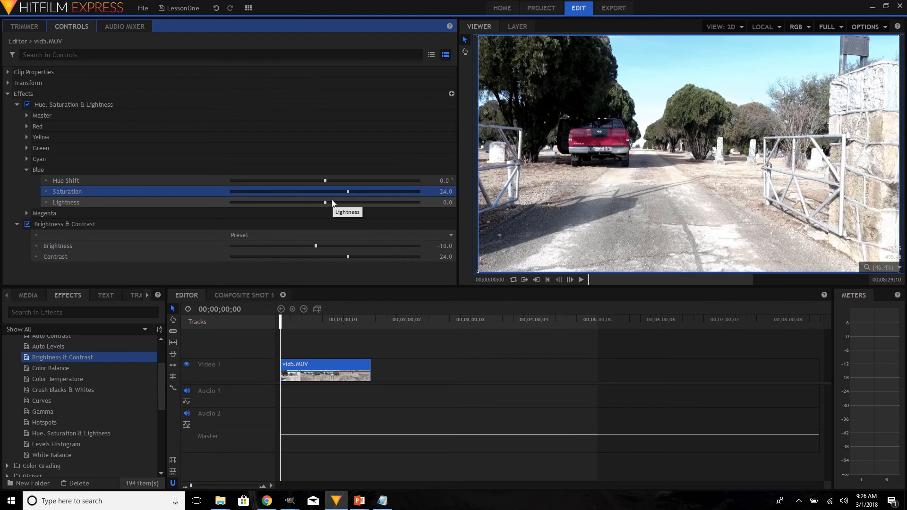
left_click(26, 147)
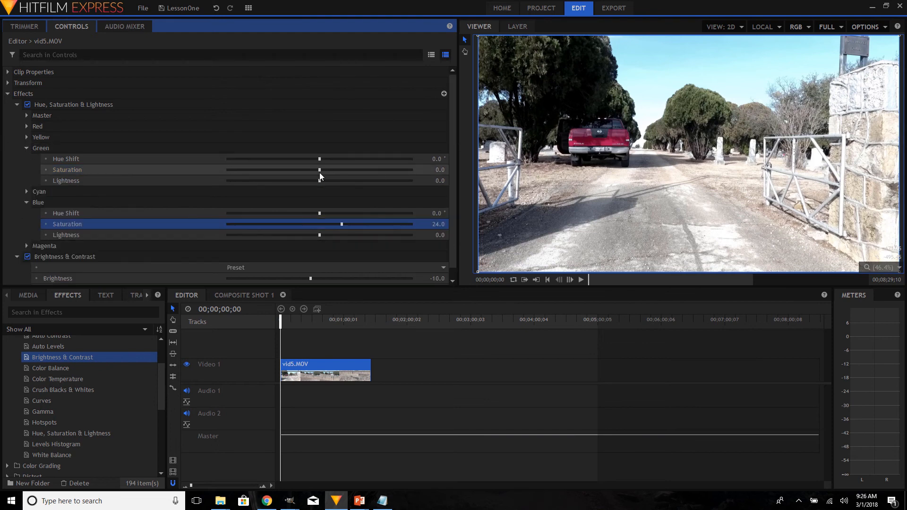
left_click_drag(320, 173, 324, 173)
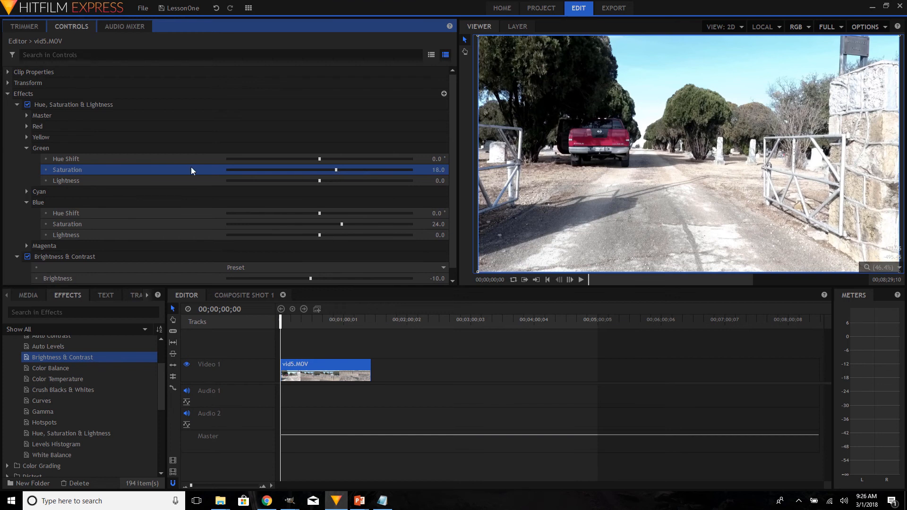
left_click(27, 126)
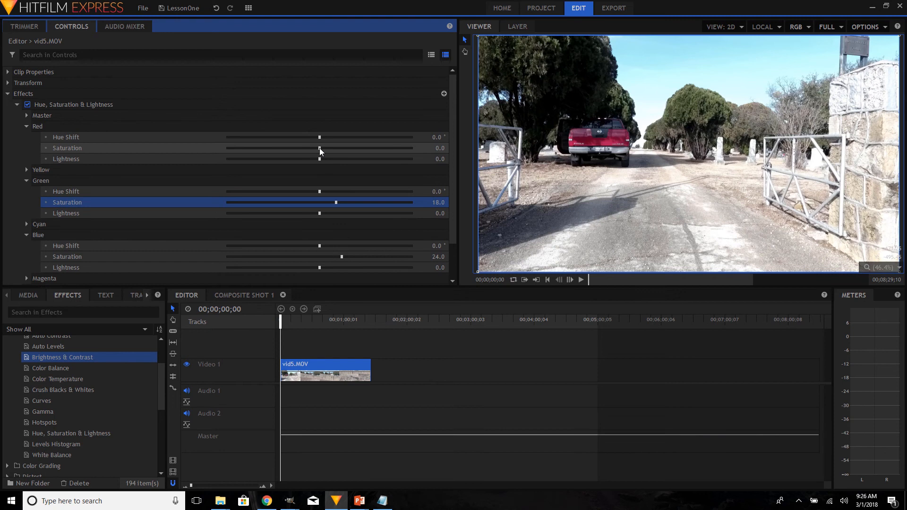
left_click_drag(320, 148, 321, 149)
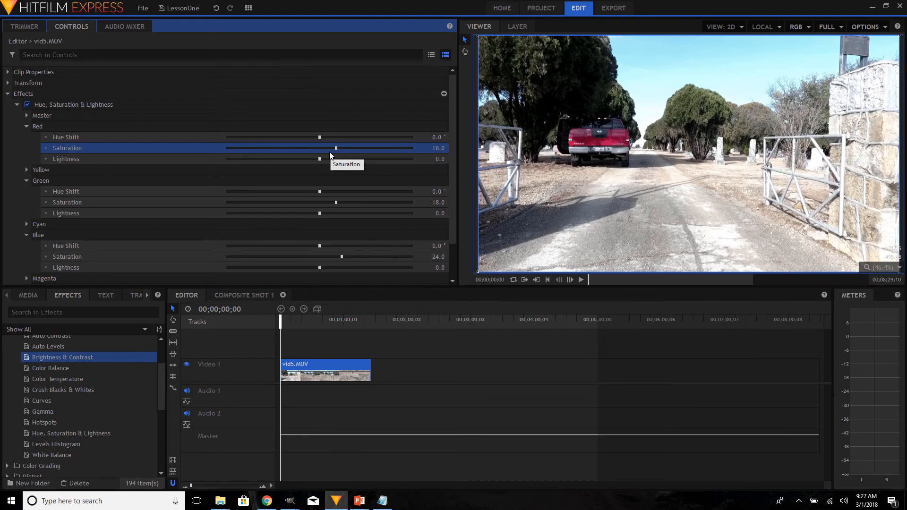
Show the original vid5.MOV from the project media in the Trimmer to compare it with the corrected clip
left_click(30, 296)
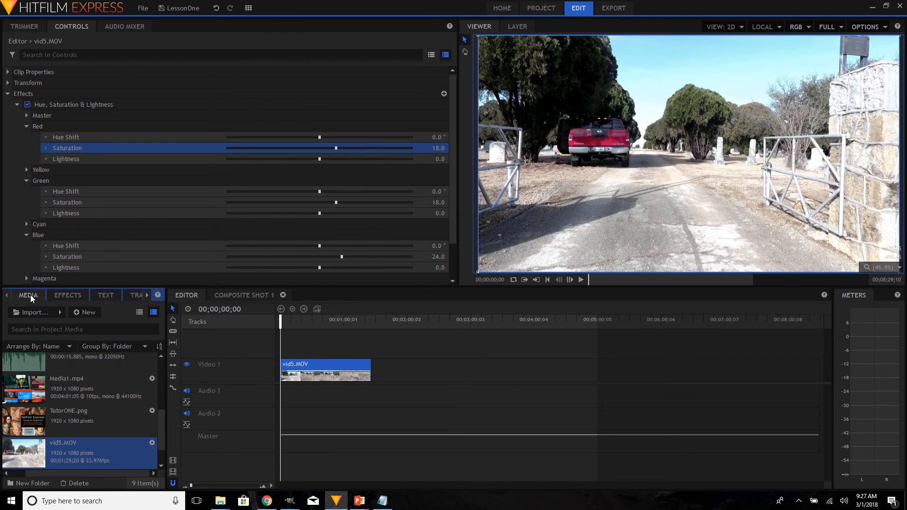
left_click(31, 364)
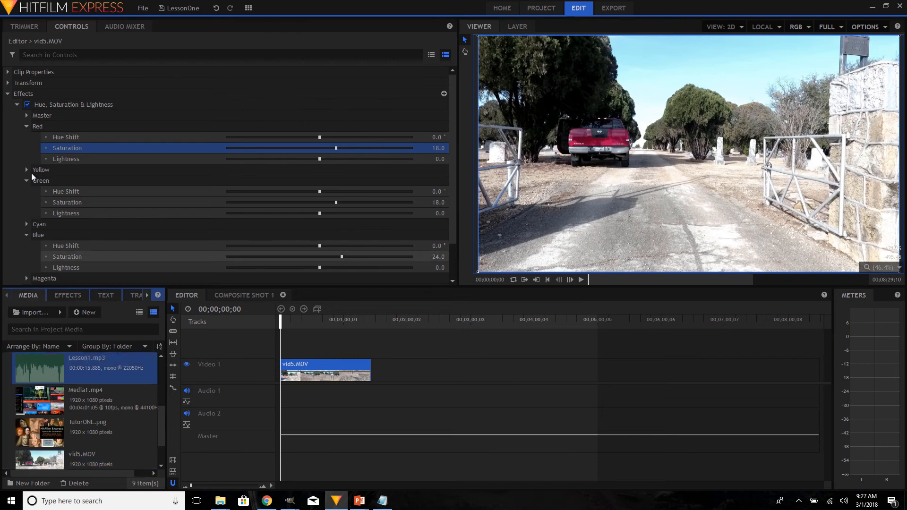
left_click(27, 27)
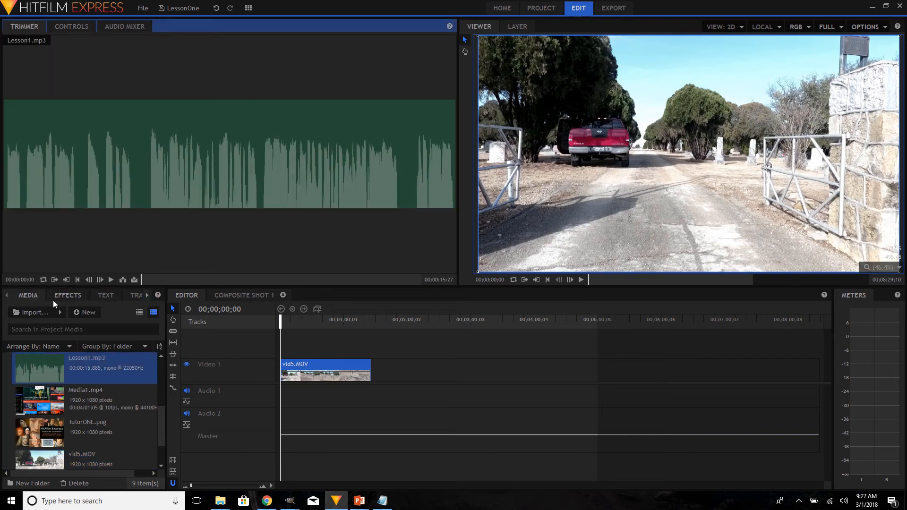
left_click(37, 461)
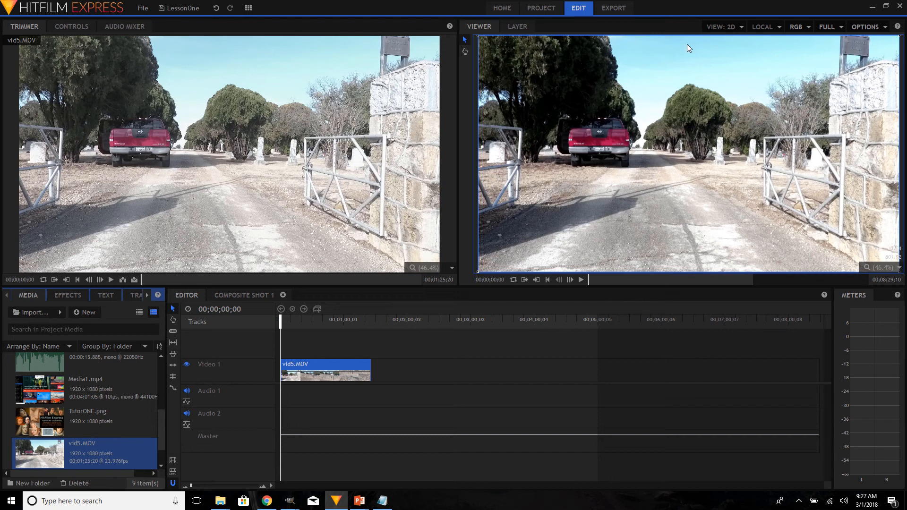
Set the timeline clip's Cyan saturation to 28 and hue shift to 3.5°, and its Blue hue shift to 14.3°
left_click(330, 367)
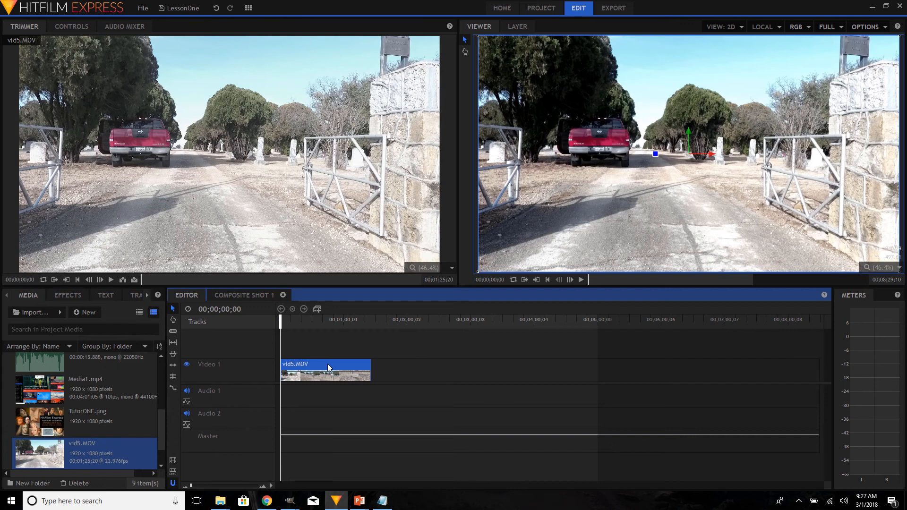
left_click(70, 26)
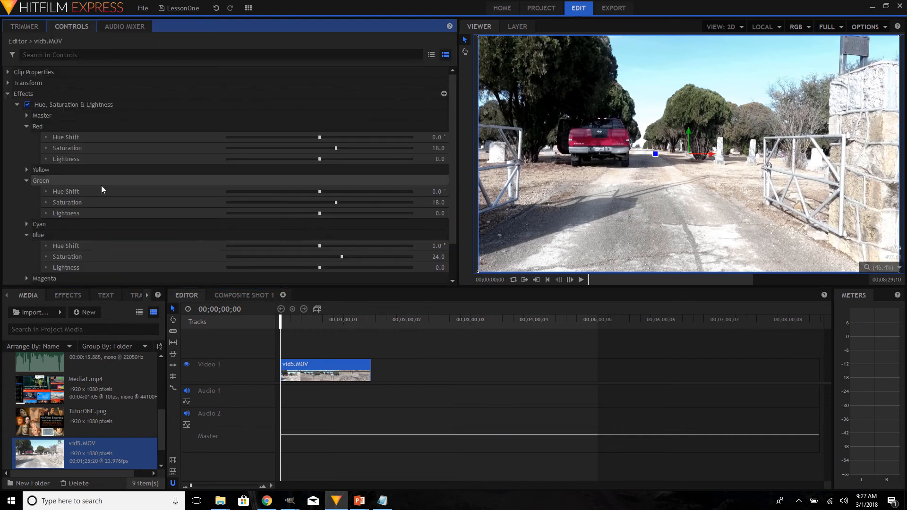
scroll(90, 217, "down", 3)
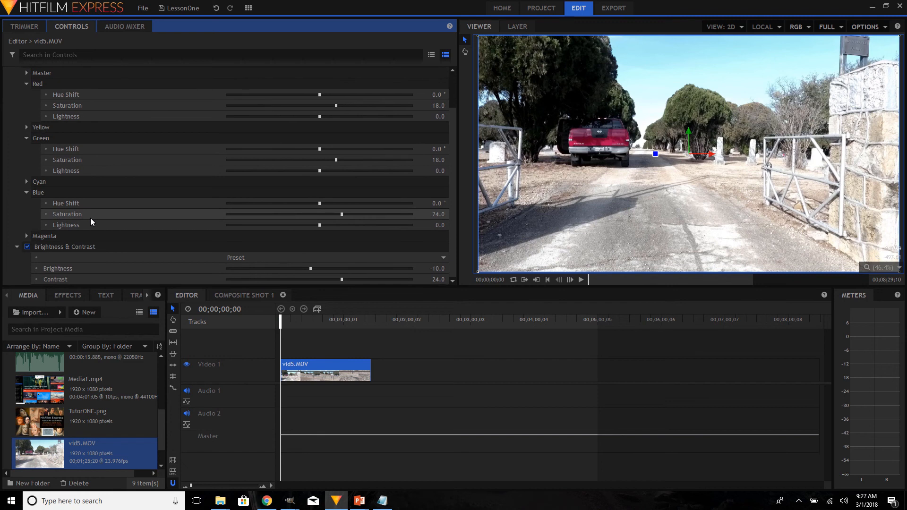
left_click(25, 181)
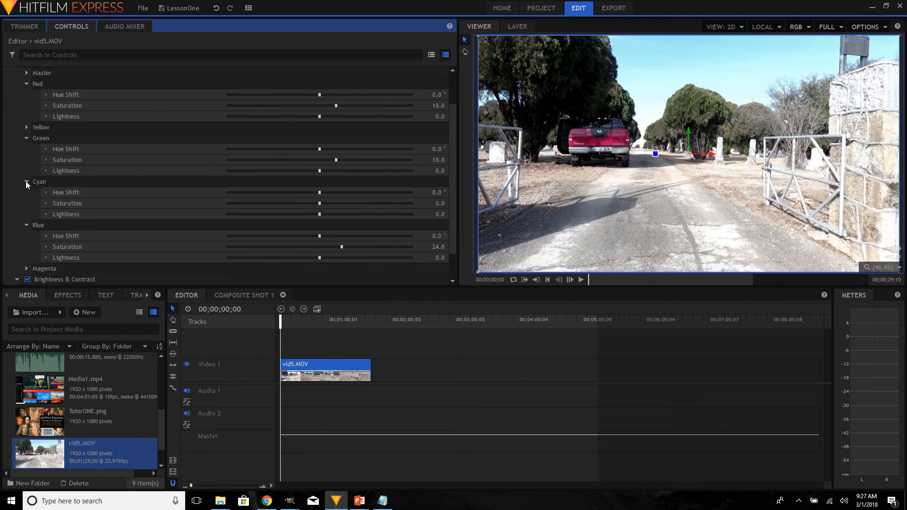
left_click_drag(321, 206, 324, 206)
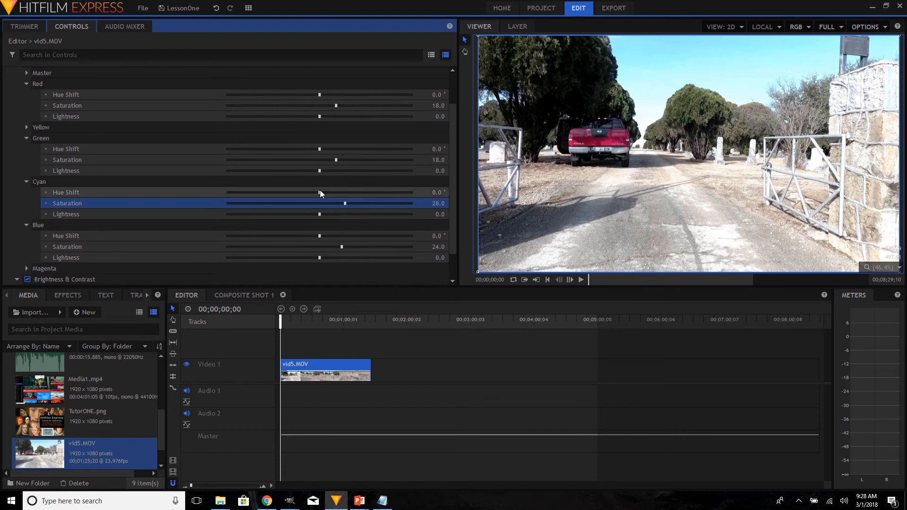
mouse_move(319, 192)
left_mouse_down()
mouse_move(372, 200)
mouse_move(311, 197)
mouse_move(320, 196)
left_mouse_up()
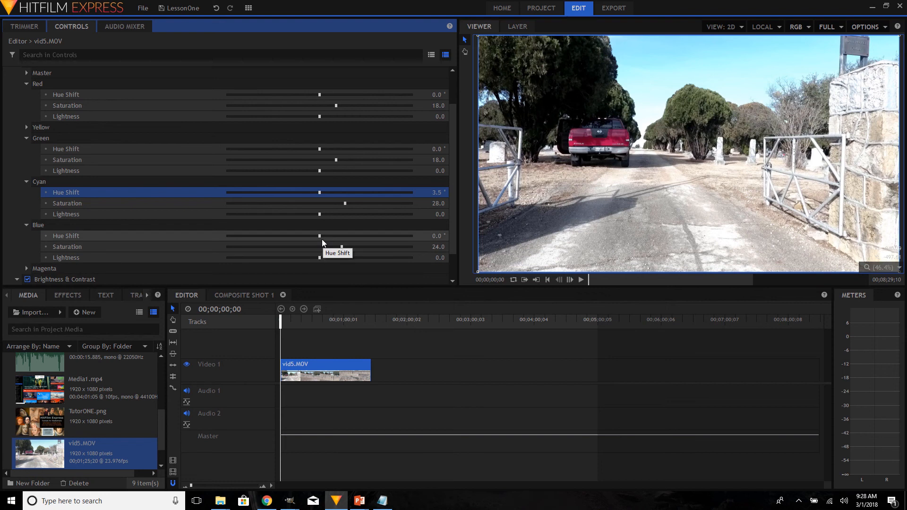
left_click_drag(320, 236, 324, 236)
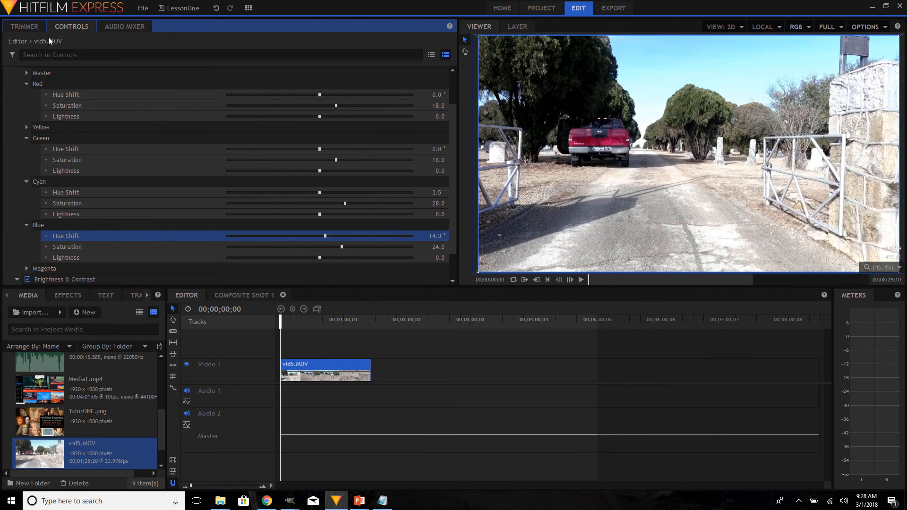
Compare the original and corrected footage at the stone wall scene, moving the original to 00;00;29;10 and the timeline to 00;00;33;11
left_click(26, 28)
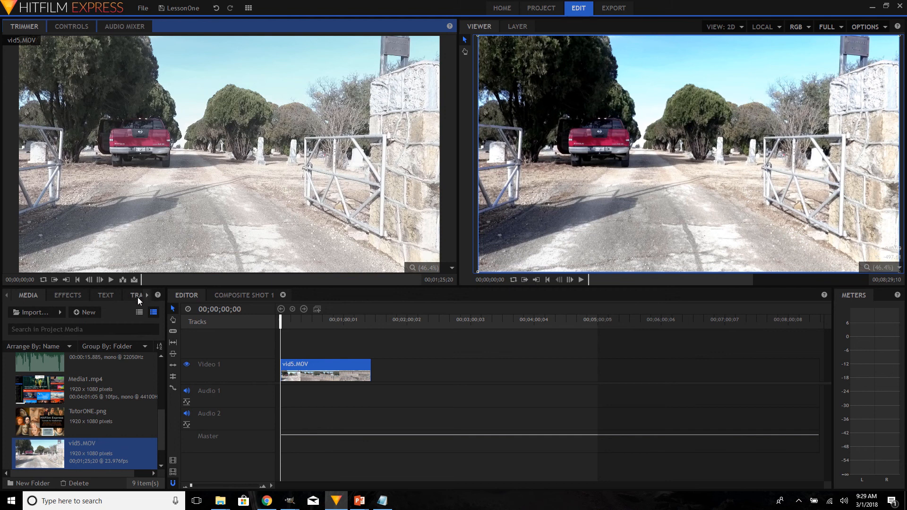
left_click_drag(145, 283, 189, 282)
left_click_drag(246, 287, 279, 282)
left_click(249, 281)
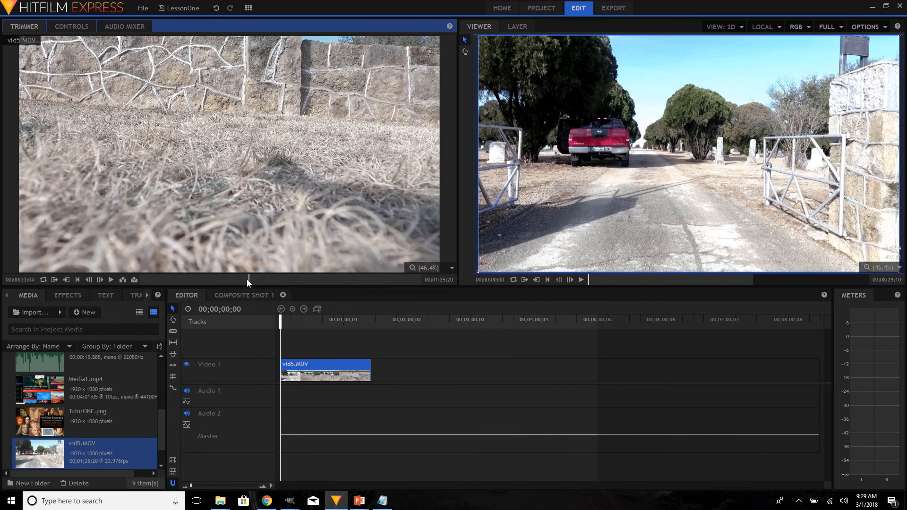
left_click(240, 279)
left_click(236, 279)
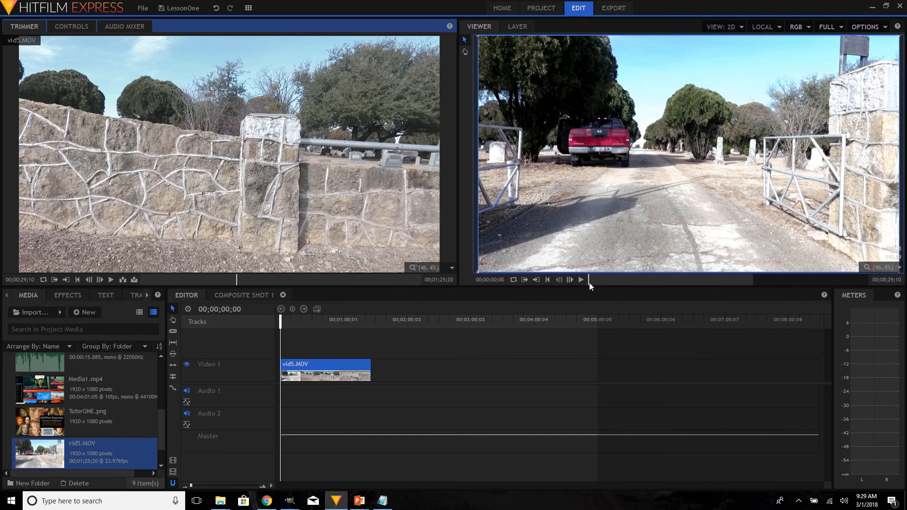
left_click(590, 282)
left_click_drag(646, 283, 607, 275)
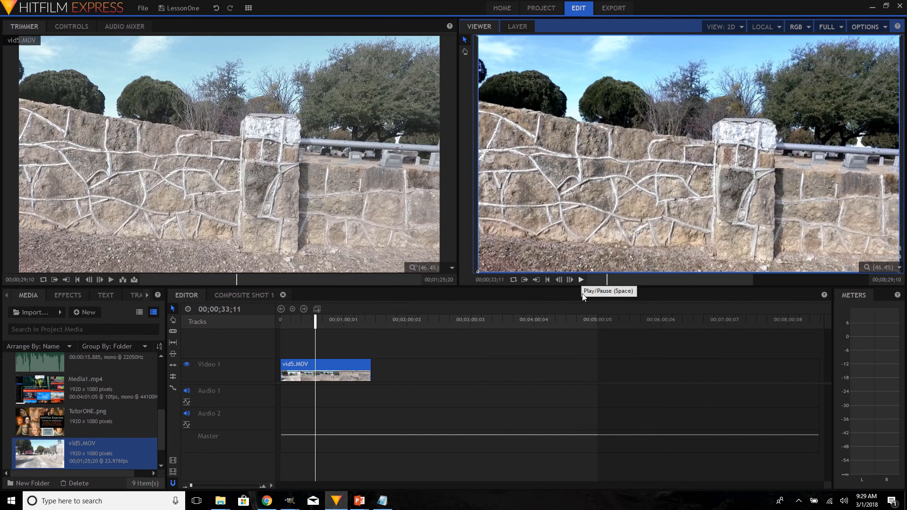